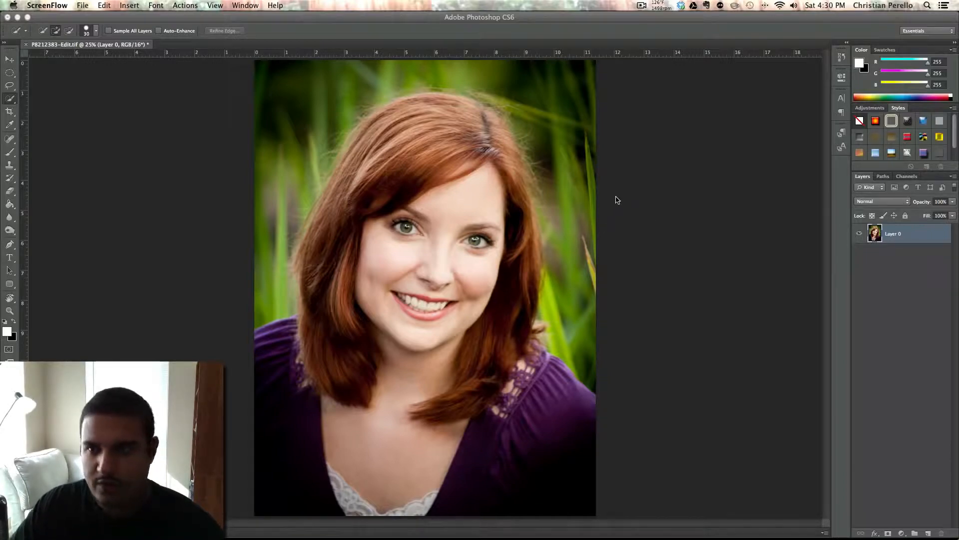
# Duplicate Layer 0 and hide the original layer.
pyautogui.click(930, 236)
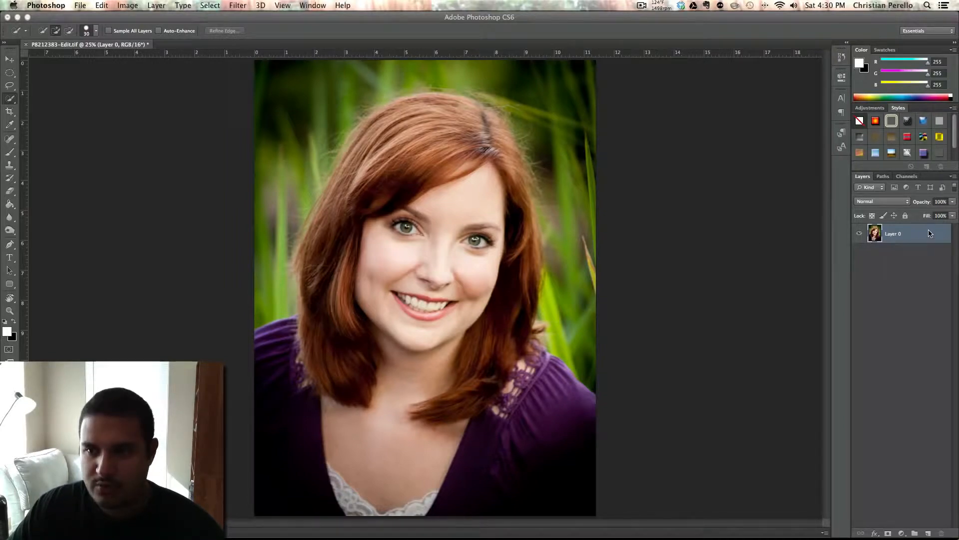
pyautogui.moveTo(933, 241); pyautogui.dragTo(928, 534)
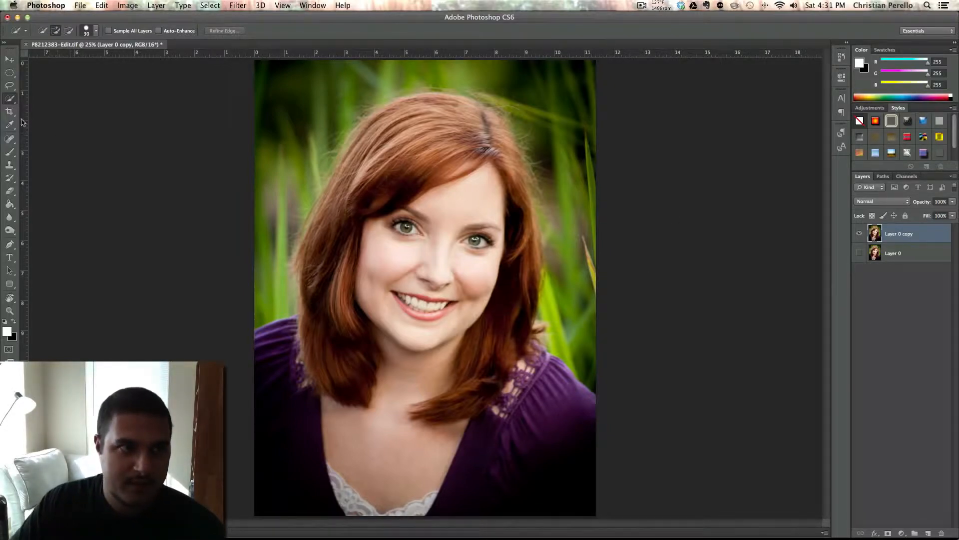
# Select the green background all around the woman on the duplicate layer with the Quick Selection tool.
pyautogui.click(11, 99)
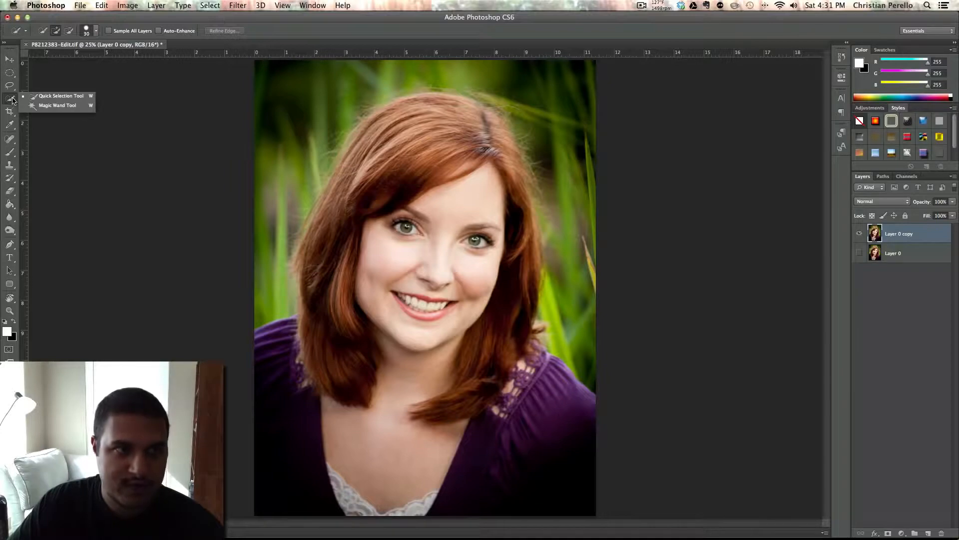
pyautogui.click(55, 97)
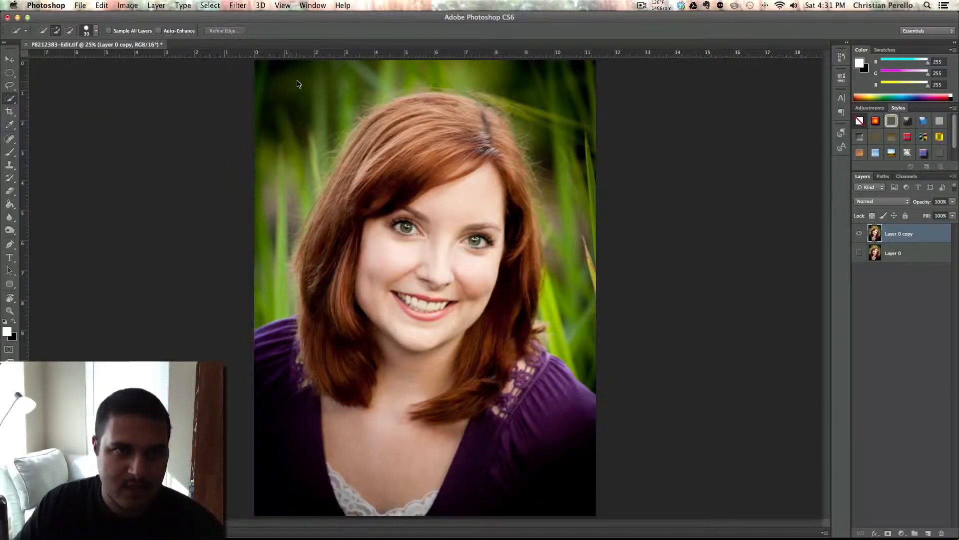
pyautogui.moveTo(297, 93)
pyautogui.mouseDown()
pyautogui.moveTo(278, 111)
pyautogui.moveTo(260, 239)
pyautogui.moveTo(273, 272)
pyautogui.mouseUp()
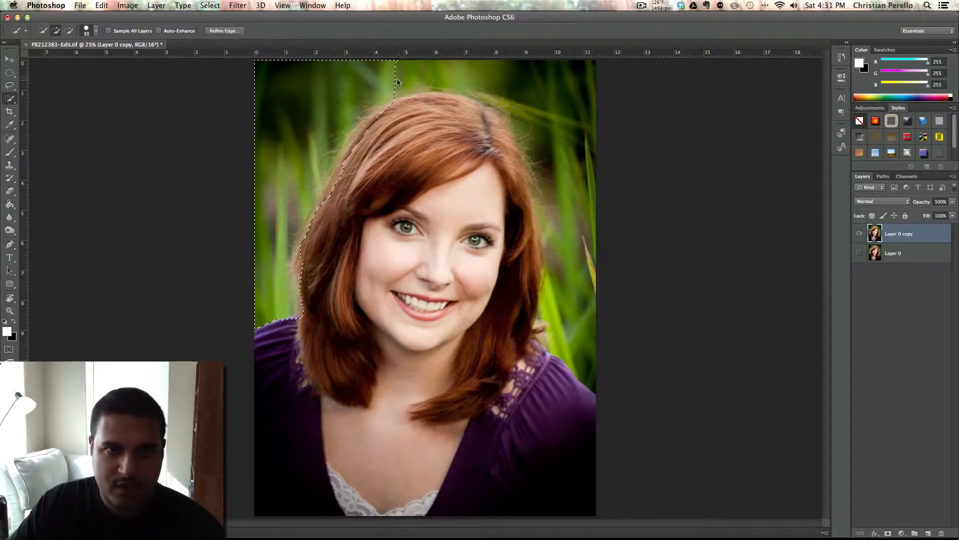
pyautogui.moveTo(385, 73)
pyautogui.mouseDown()
pyautogui.moveTo(504, 74)
pyautogui.moveTo(539, 81)
pyautogui.moveTo(563, 102)
pyautogui.moveTo(581, 165)
pyautogui.moveTo(565, 274)
pyautogui.moveTo(579, 316)
pyautogui.mouseUp()
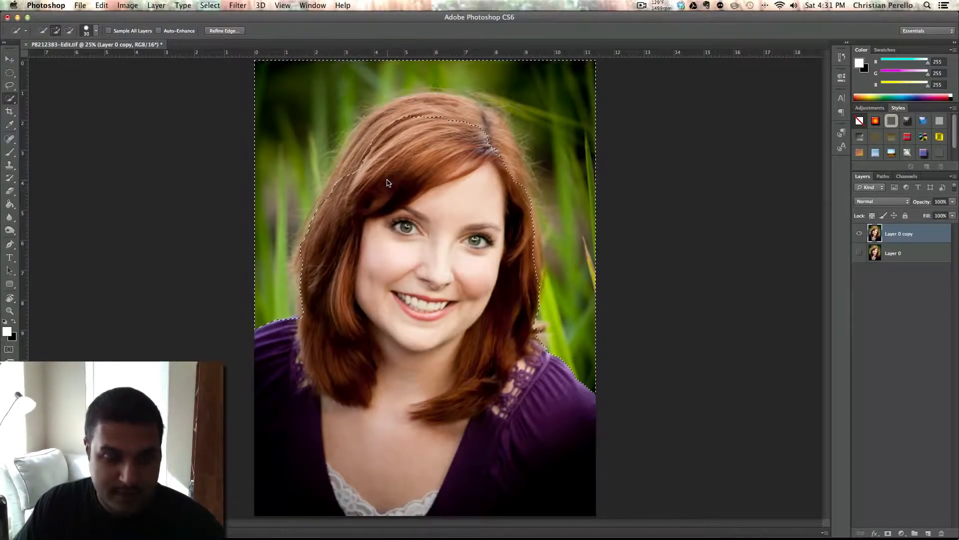
# Subtract the wrongly included hair along the head and right side from the background selection.
pyautogui.press('alt')
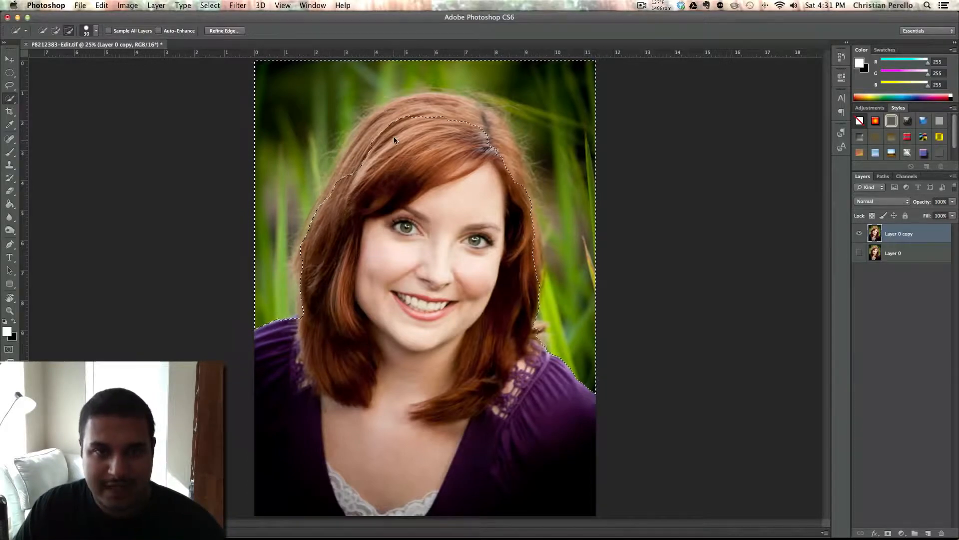
pyautogui.moveTo(399, 118)
pyautogui.mouseDown()
pyautogui.moveTo(362, 145)
pyautogui.moveTo(407, 117)
pyautogui.moveTo(373, 141)
pyautogui.moveTo(402, 117)
pyautogui.moveTo(371, 122)
pyautogui.moveTo(349, 172)
pyautogui.mouseUp()
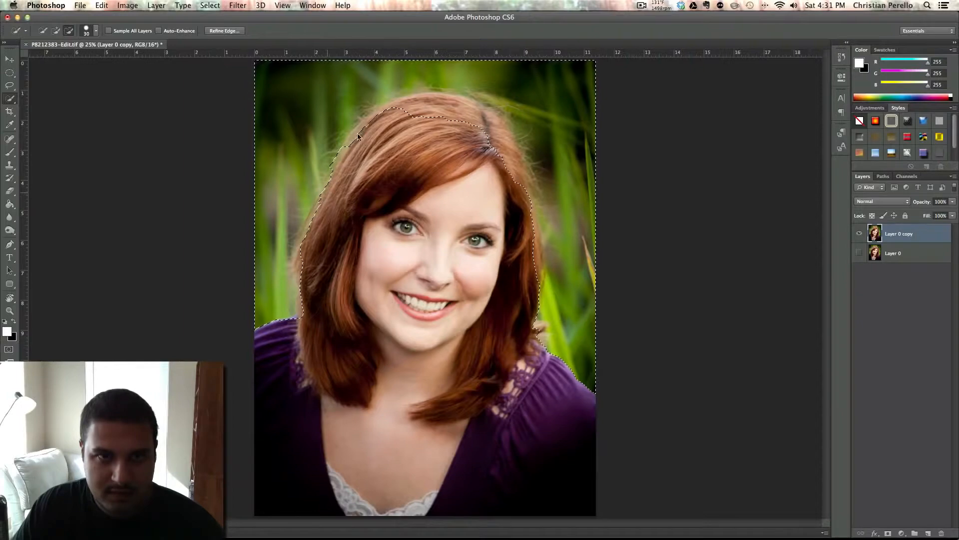
pyautogui.moveTo(384, 112)
pyautogui.mouseDown()
pyautogui.moveTo(462, 107)
pyautogui.moveTo(495, 131)
pyautogui.moveTo(477, 118)
pyautogui.moveTo(454, 120)
pyautogui.moveTo(474, 130)
pyautogui.moveTo(465, 127)
pyautogui.moveTo(480, 111)
pyautogui.moveTo(469, 105)
pyautogui.moveTo(495, 122)
pyautogui.moveTo(515, 182)
pyautogui.moveTo(492, 146)
pyautogui.moveTo(524, 189)
pyautogui.moveTo(534, 270)
pyautogui.mouseUp()
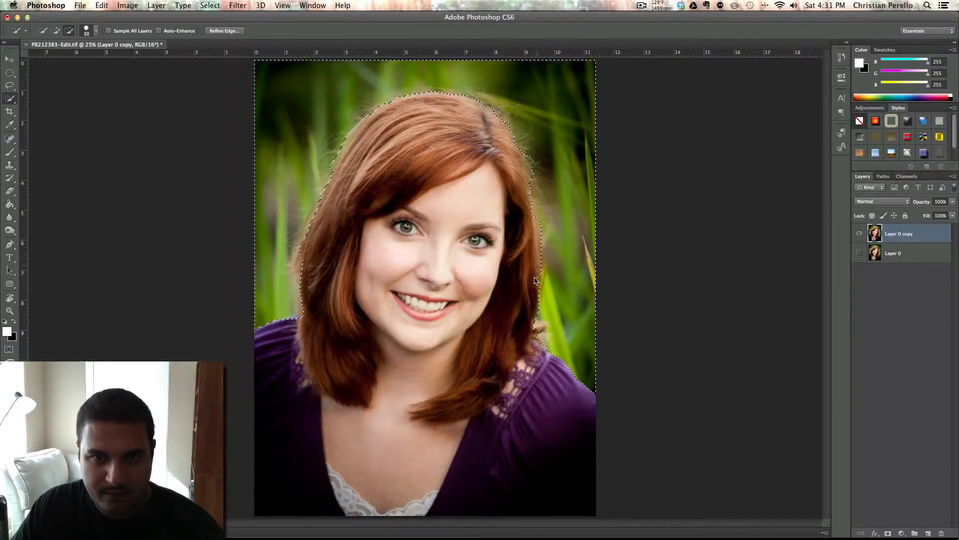
pyautogui.click(541, 327)
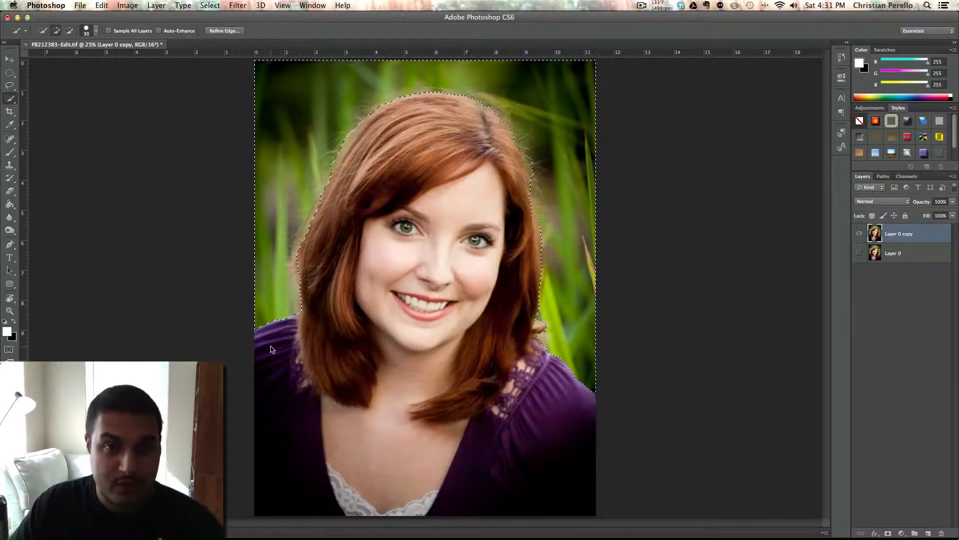
# Invert the selection to the woman and start Refine Edge with Smart Radius enabled and a radius of 0.3 px.
pyautogui.click(210, 5)
pyautogui.click(223, 46)
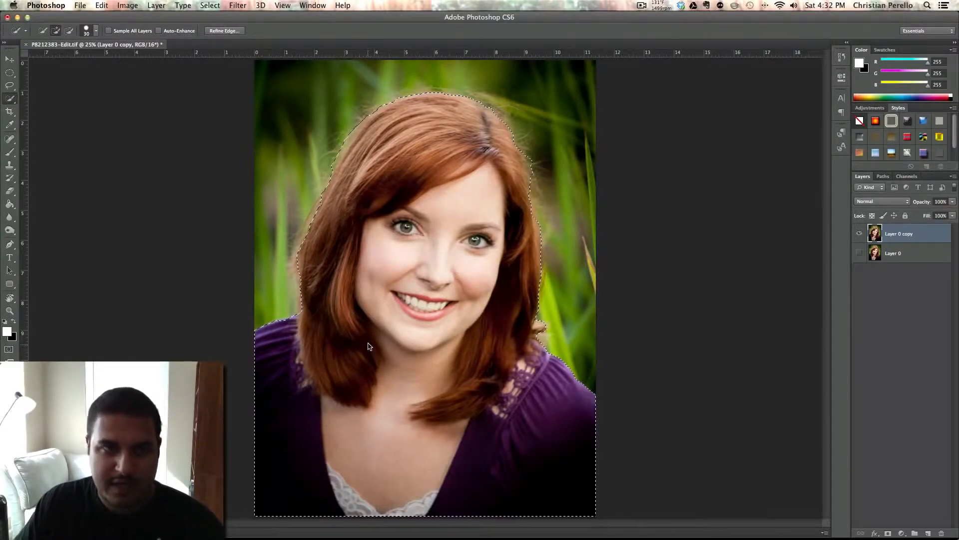
pyautogui.click(225, 31)
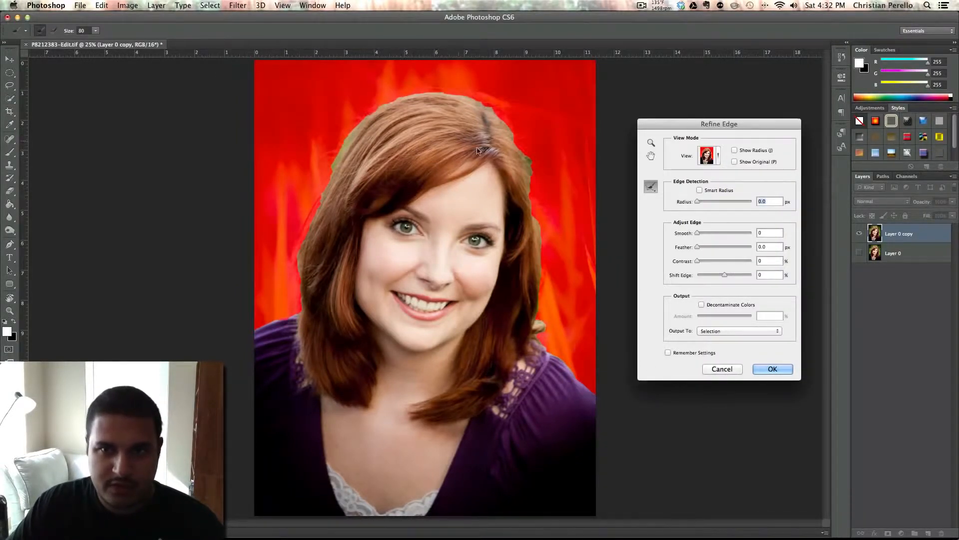
pyautogui.click(700, 190)
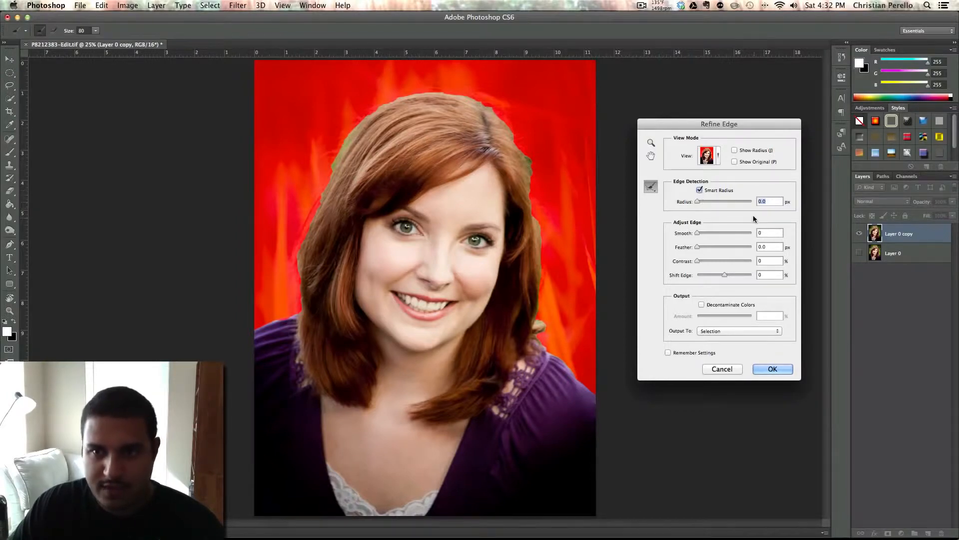
pyautogui.press('BackSpace')
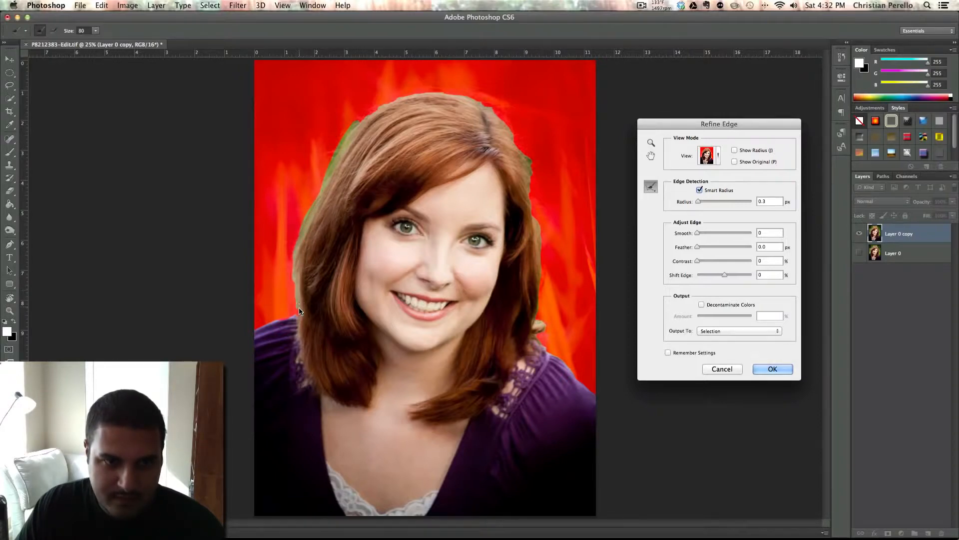
# Refine the selection edge along the shoulder and around the hair, and output the result as a selection.
pyautogui.moveTo(272, 323); pyautogui.dragTo(255, 336)
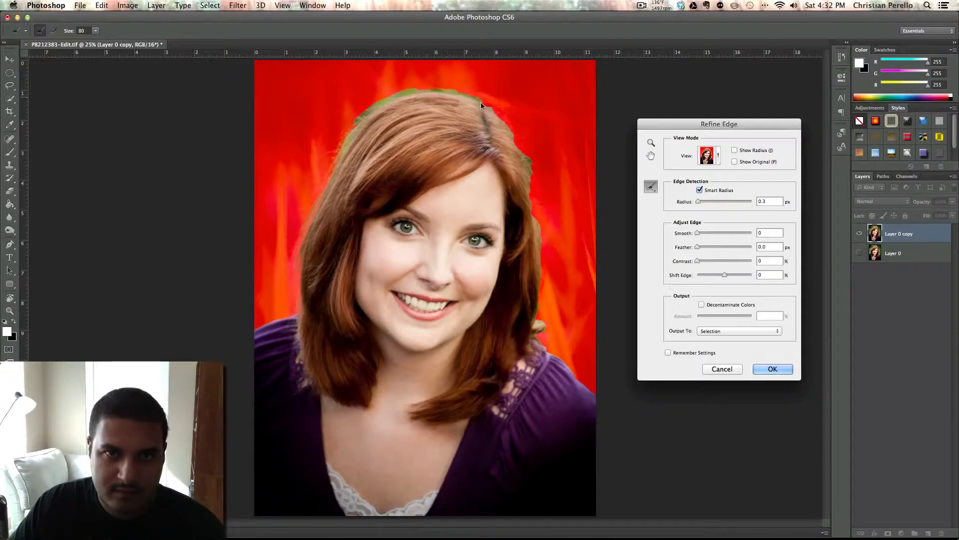
pyautogui.moveTo(499, 122)
pyautogui.mouseDown()
pyautogui.moveTo(520, 161)
pyautogui.moveTo(517, 143)
pyautogui.mouseUp()
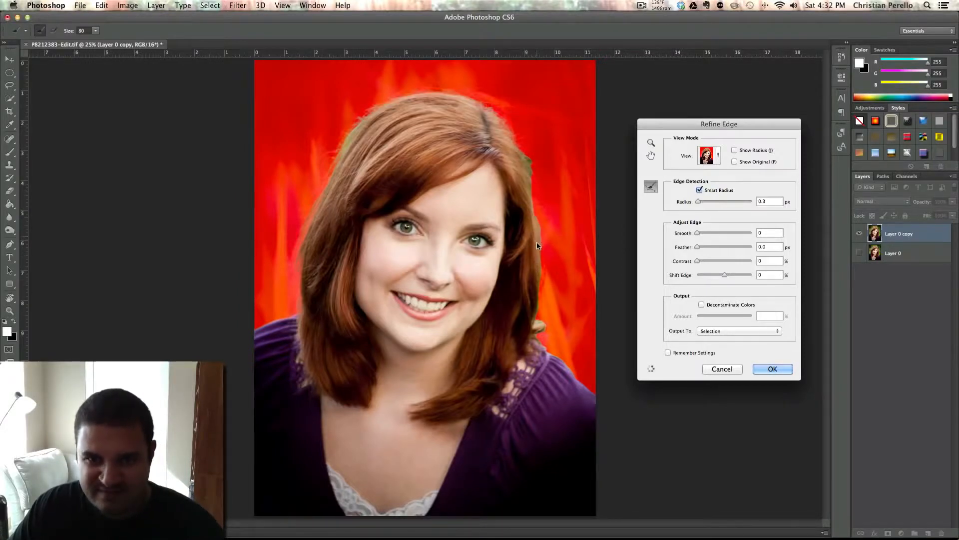
pyautogui.moveTo(538, 246); pyautogui.dragTo(537, 288)
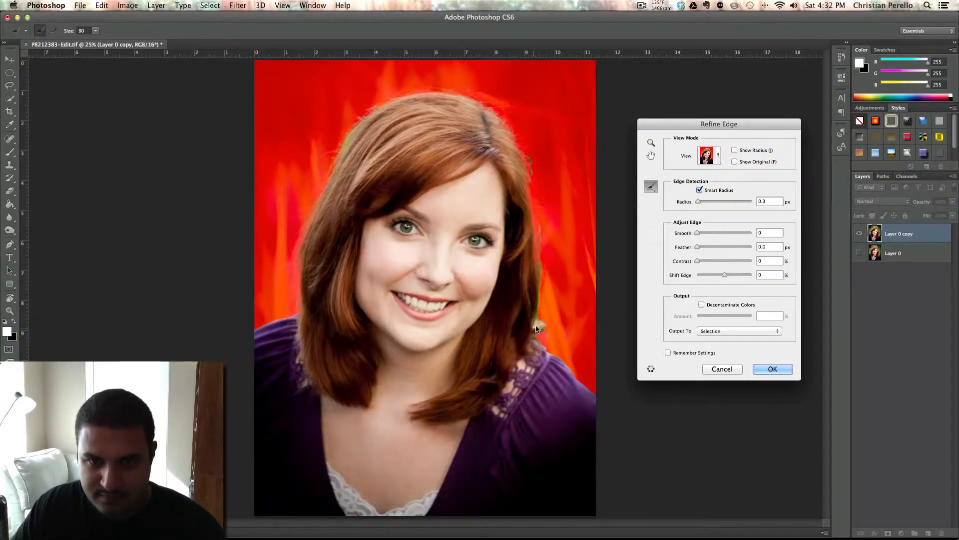
pyautogui.moveTo(537, 328); pyautogui.dragTo(539, 338)
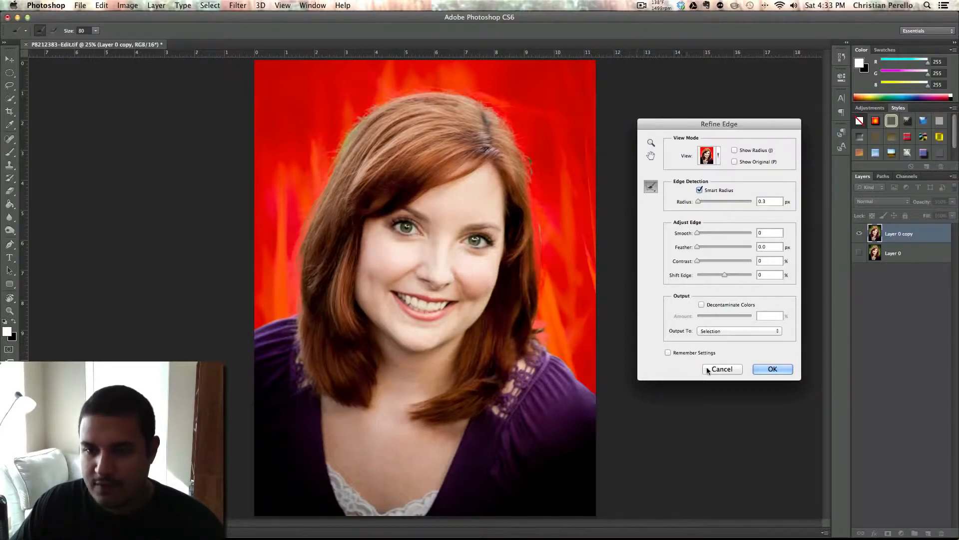
pyautogui.click(779, 369)
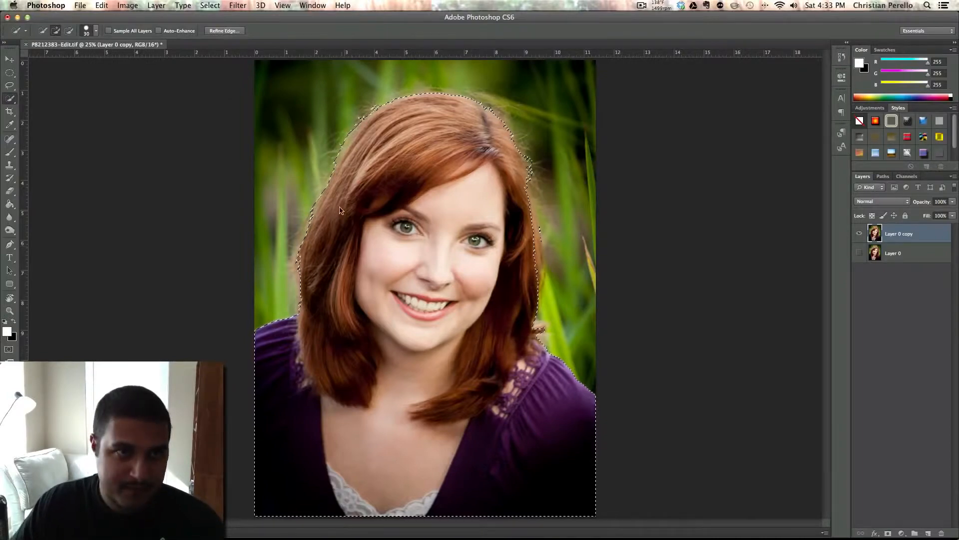
# Invert the selection back to the background, delete the background from the duplicate layer, and deselect.
pyautogui.click(207, 6)
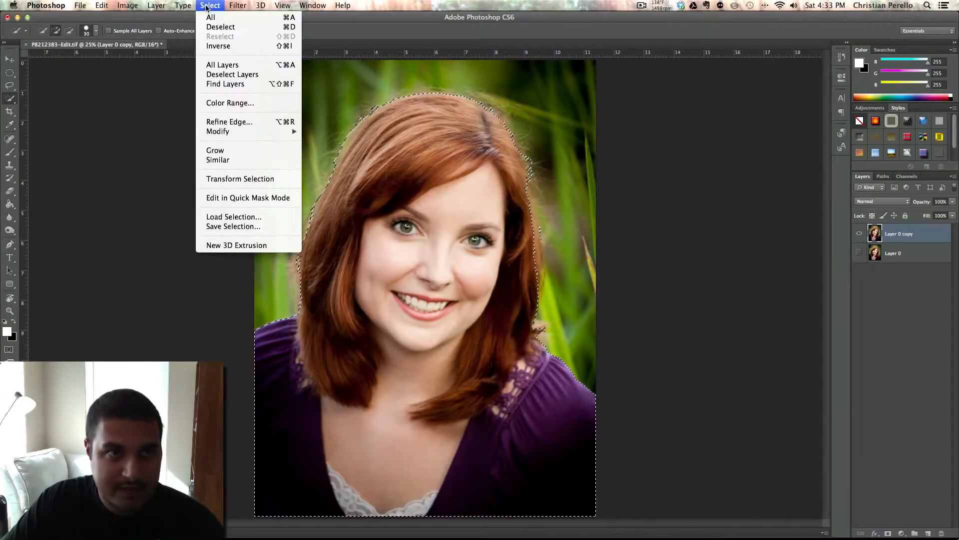
pyautogui.click(224, 46)
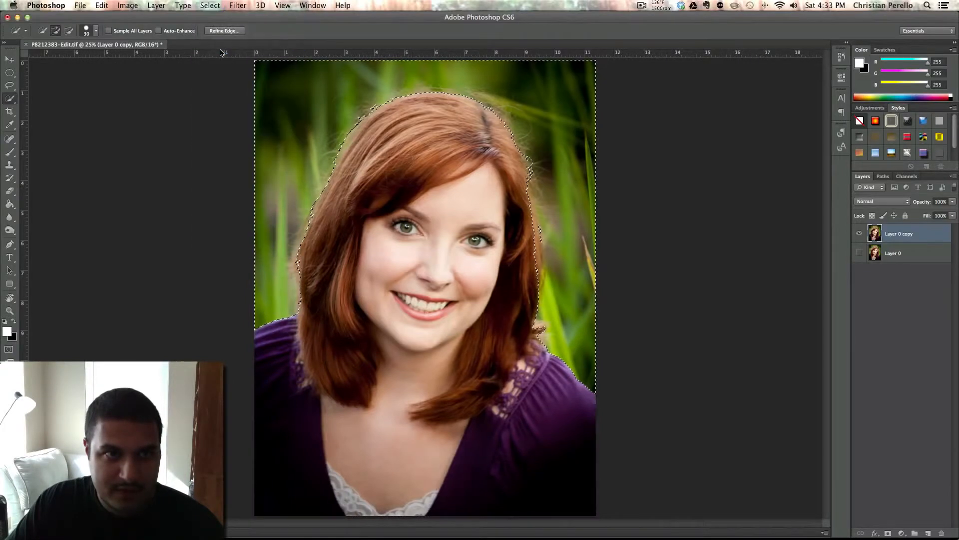
pyautogui.click(9, 61)
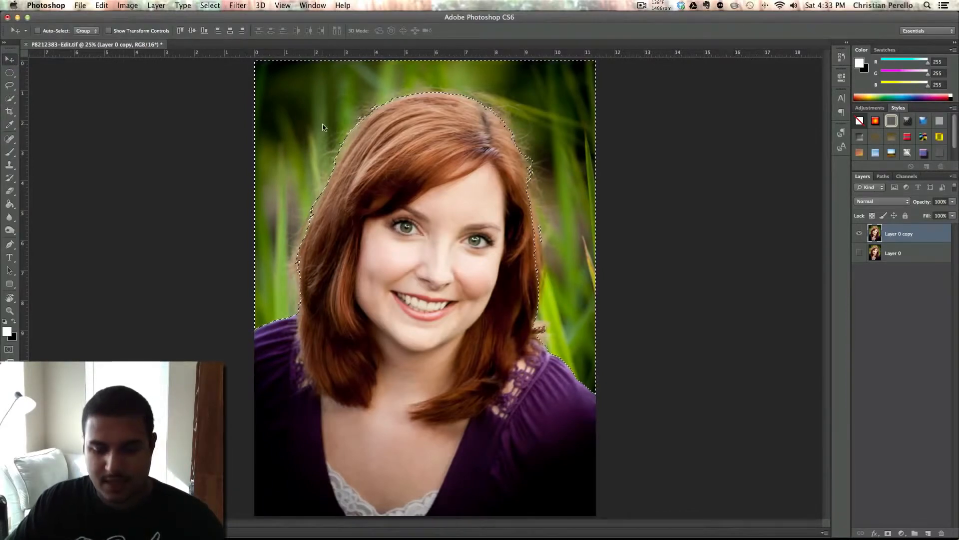
pyautogui.press('Delete')
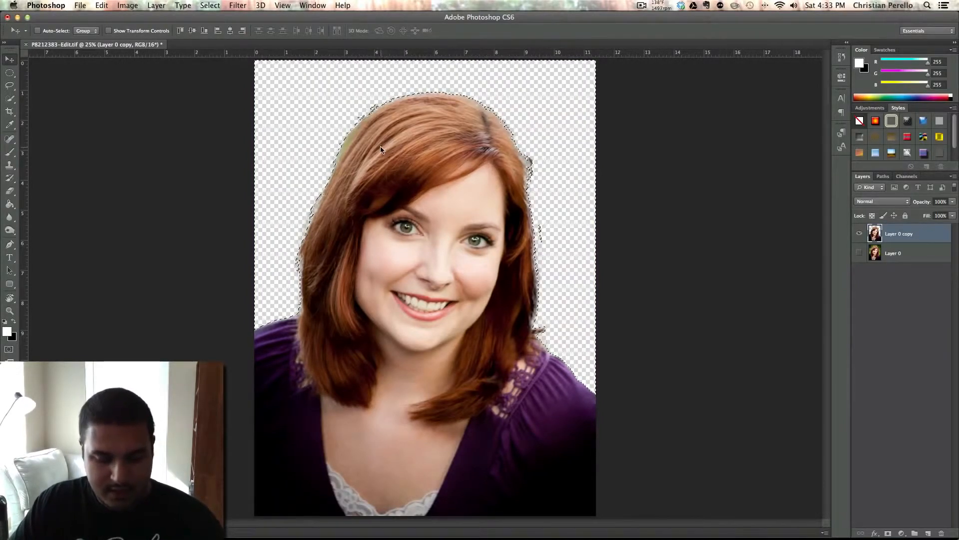
pyautogui.press('super+d')
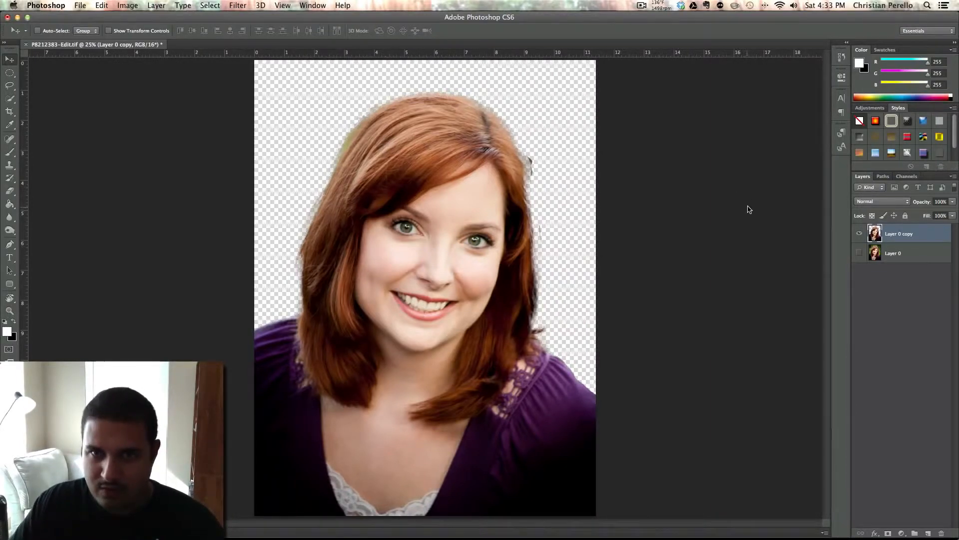
# Add a layer mask to Layer 0 copy and paint out leftover fringe around the hair in black, enlarging the brush to 175.
pyautogui.click(889, 534)
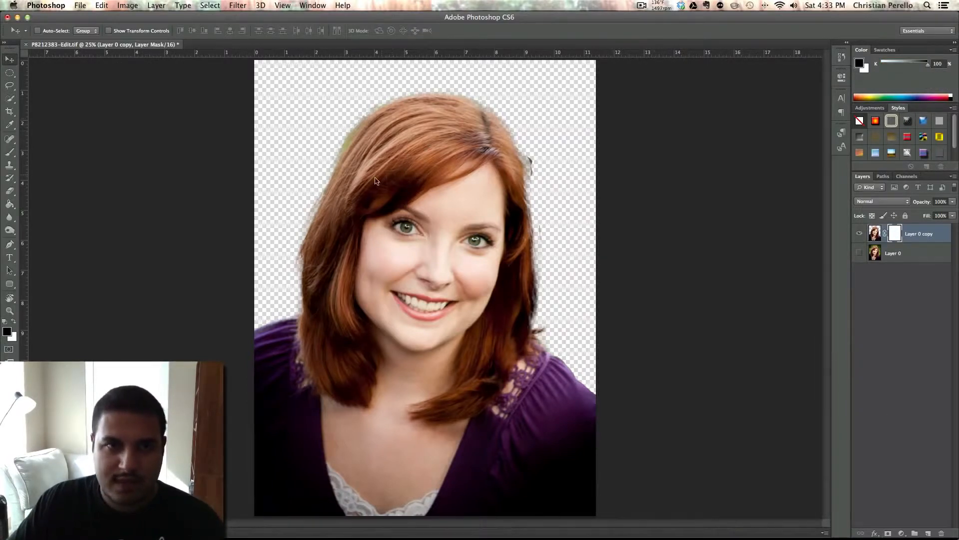
pyautogui.click(10, 152)
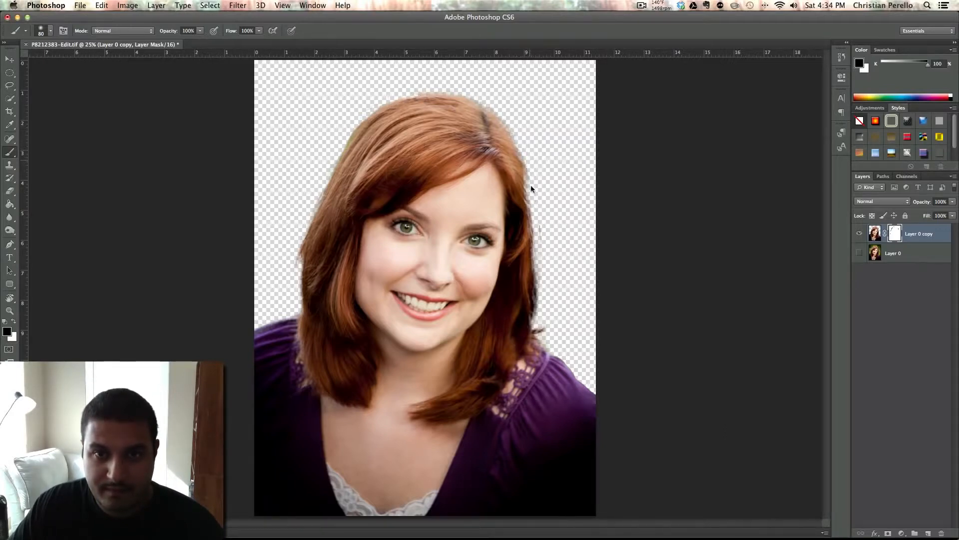
pyautogui.moveTo(532, 204)
pyautogui.mouseDown()
pyautogui.moveTo(547, 244)
pyautogui.moveTo(540, 253)
pyautogui.moveTo(536, 201)
pyautogui.mouseUp()
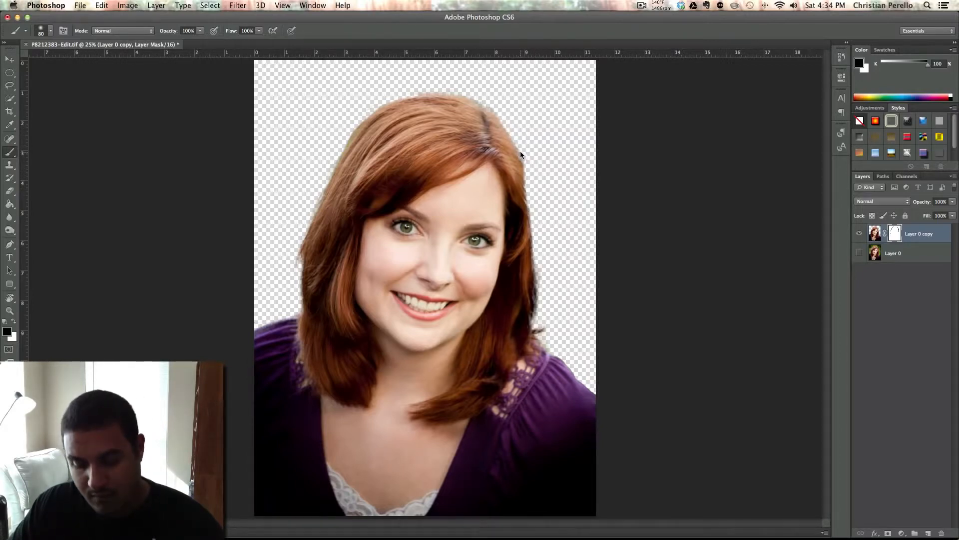
pyautogui.press(']')
pyautogui.press(']')
pyautogui.press(']')
pyautogui.press(']')
pyautogui.press(']')
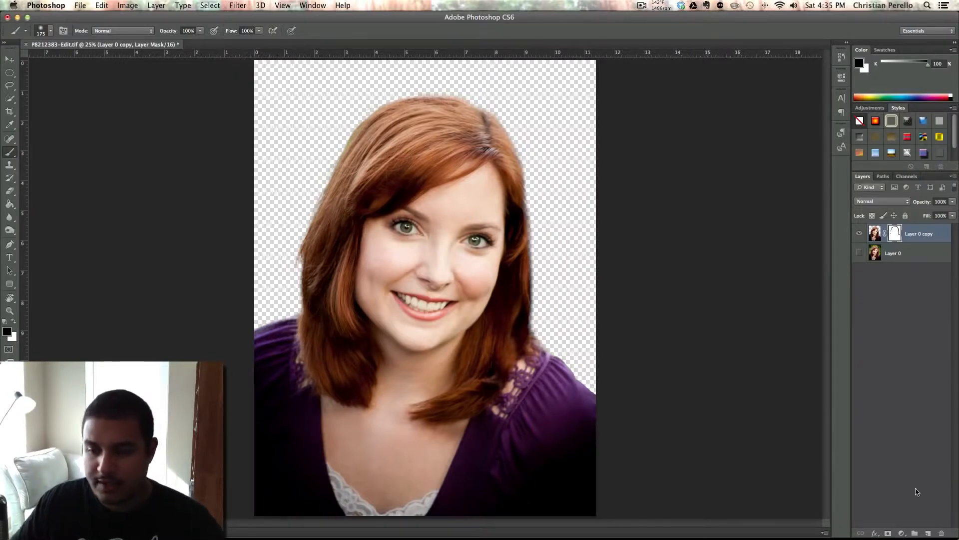
# Create a new layer beneath the cut-out portrait and fill it with white using the Paint Bucket.
pyautogui.click(927, 534)
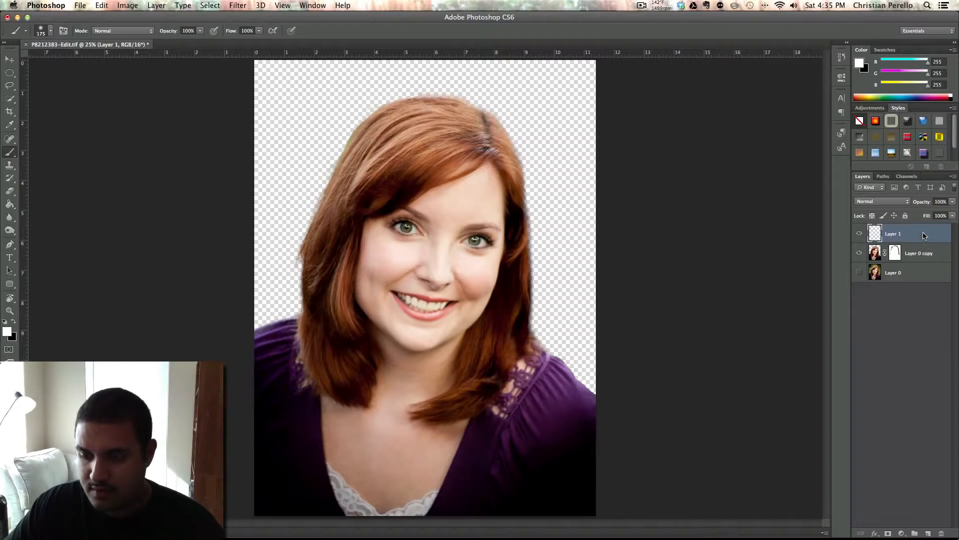
pyautogui.moveTo(927, 235); pyautogui.dragTo(920, 269)
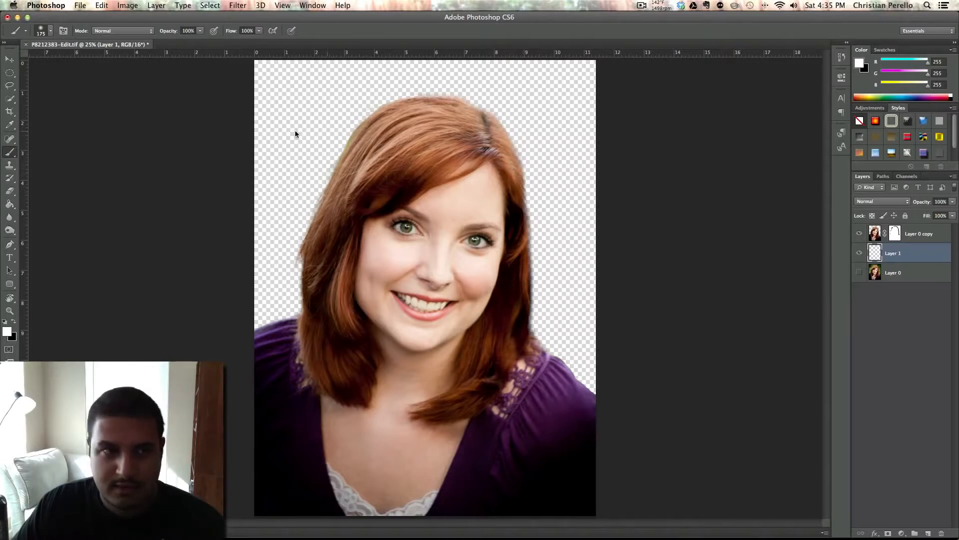
pyautogui.click(9, 204)
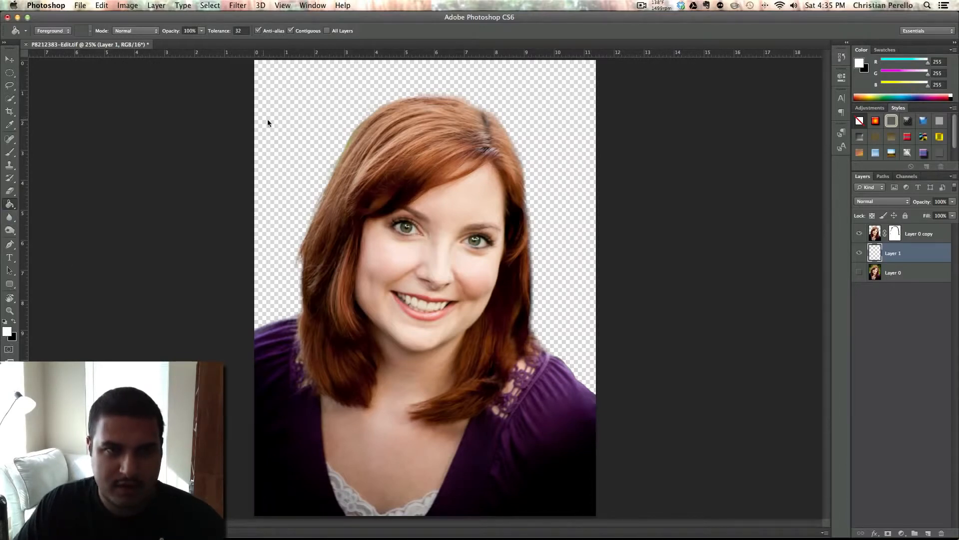
pyautogui.click(310, 106)
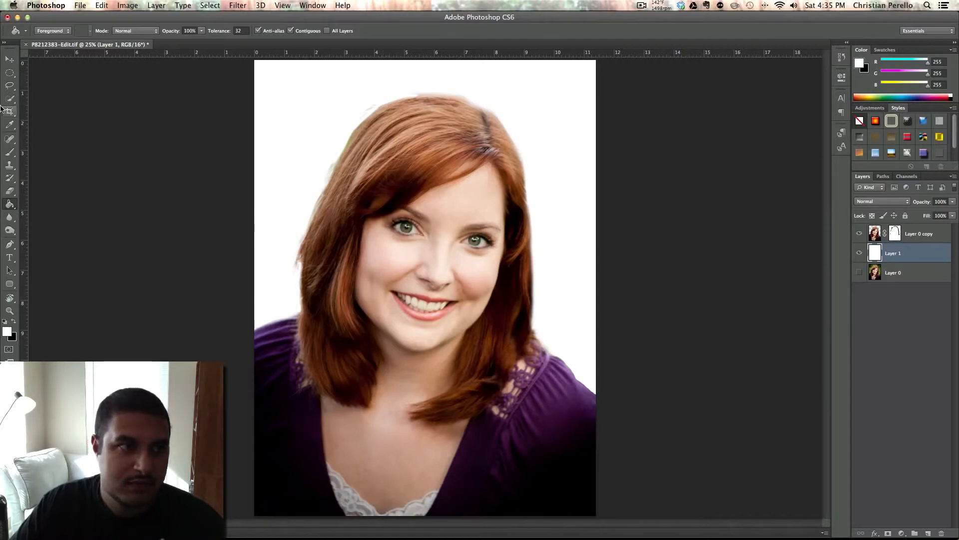
# Activate the Layer 0 copy mask and ready the Brush with black as the foreground color.
pyautogui.click(895, 234)
pyautogui.press('x')
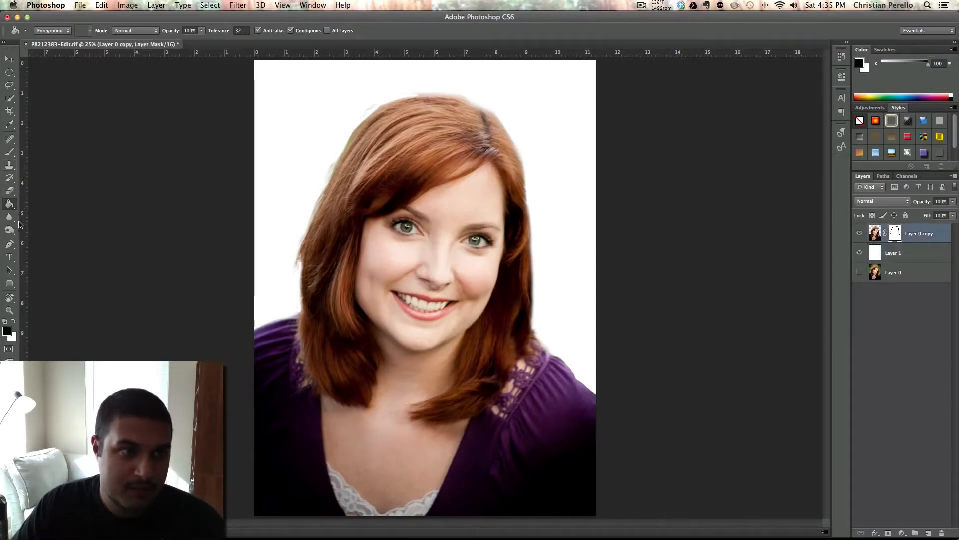
pyautogui.click(10, 165)
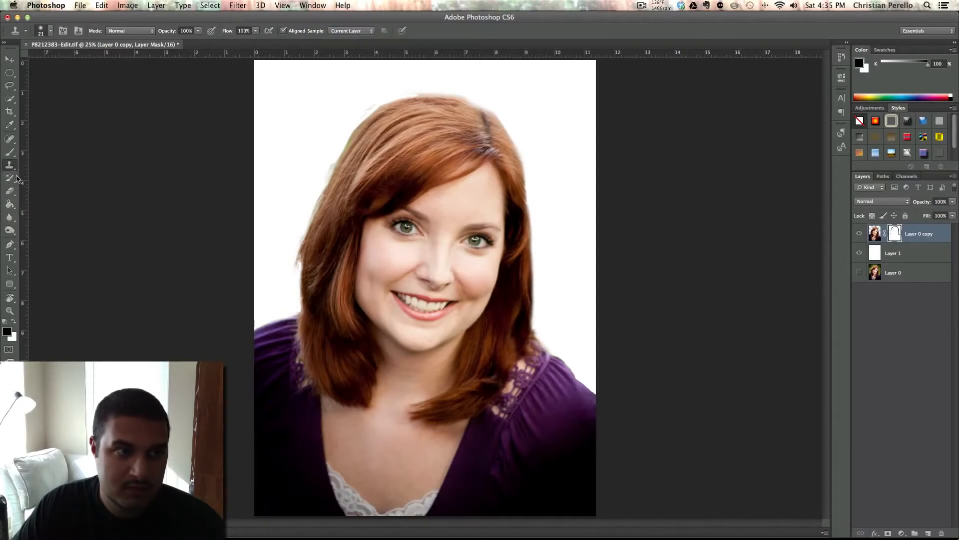
pyautogui.click(10, 152)
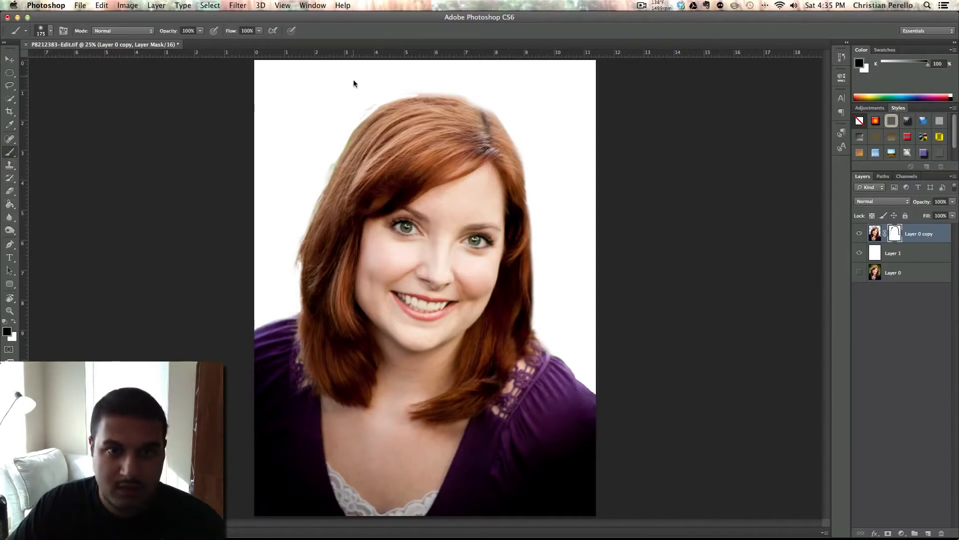